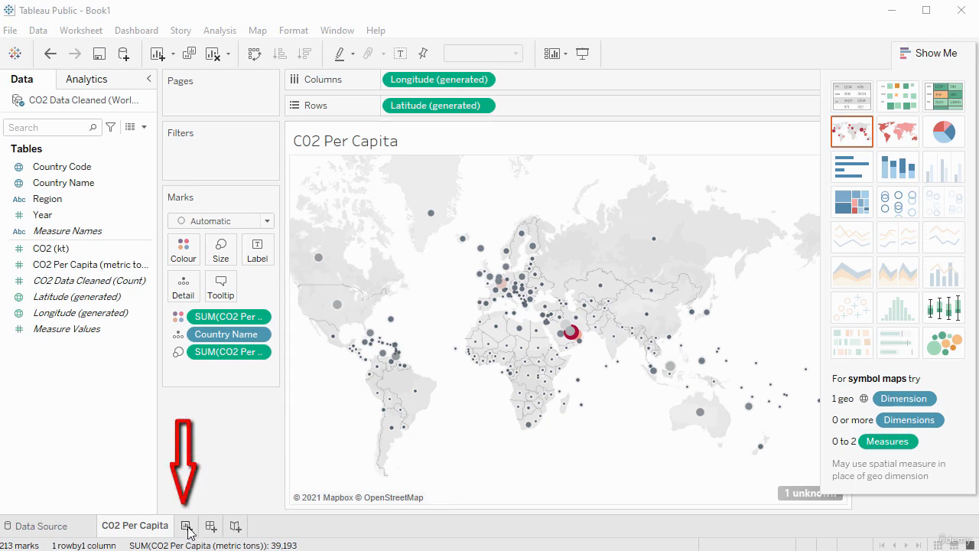
Step: On a new worksheet, build a line chart of CO2 Per Capita by Year with a separate line for each Country Name
click(185, 526)
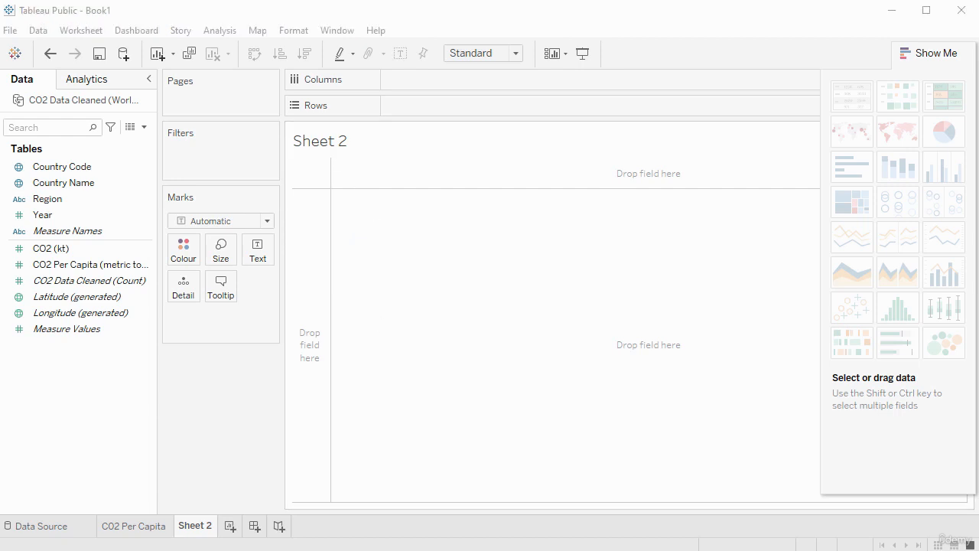
click(67, 268)
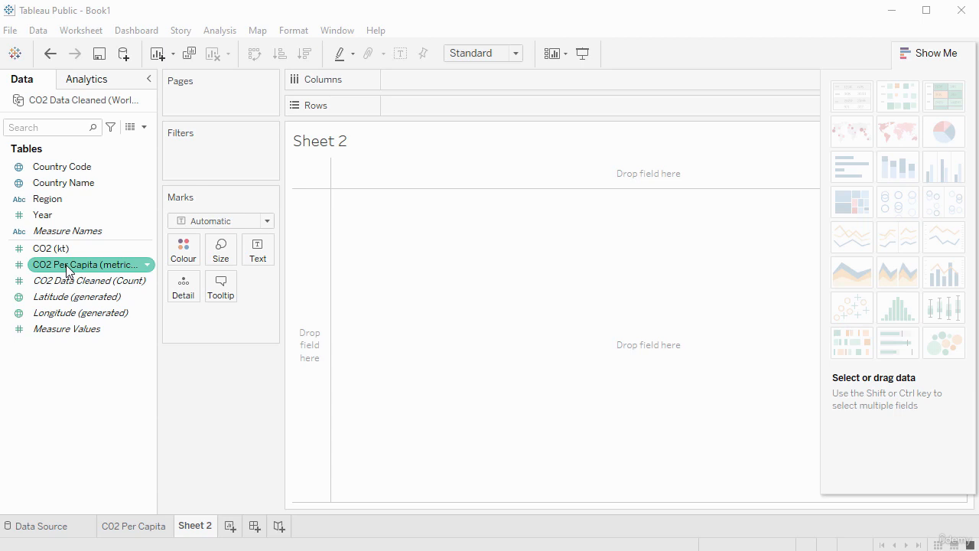
click(66, 267)
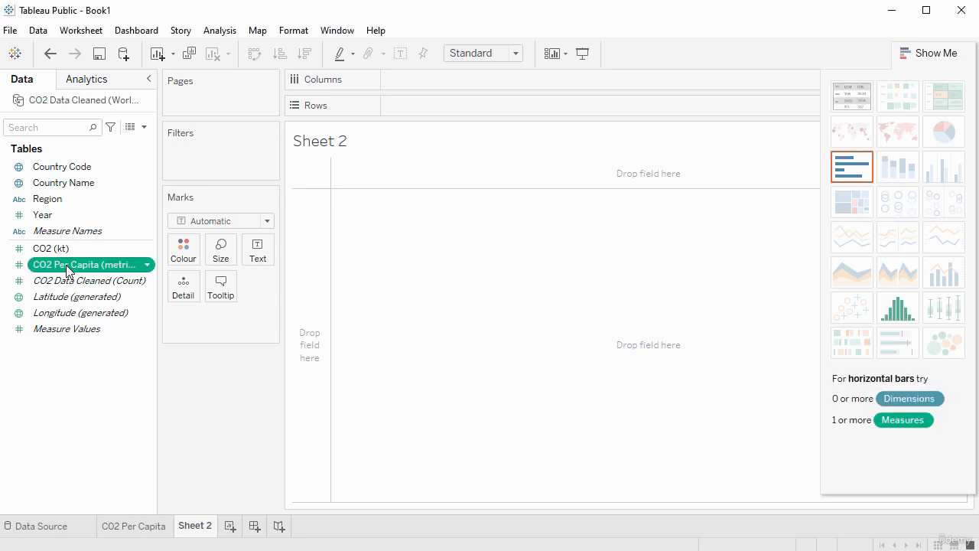
double_click(66, 268)
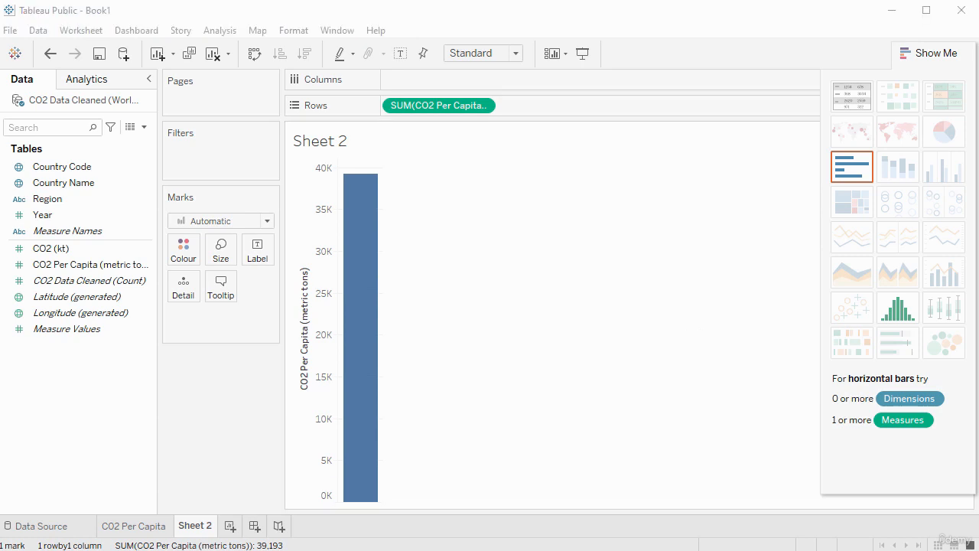
double_click(43, 217)
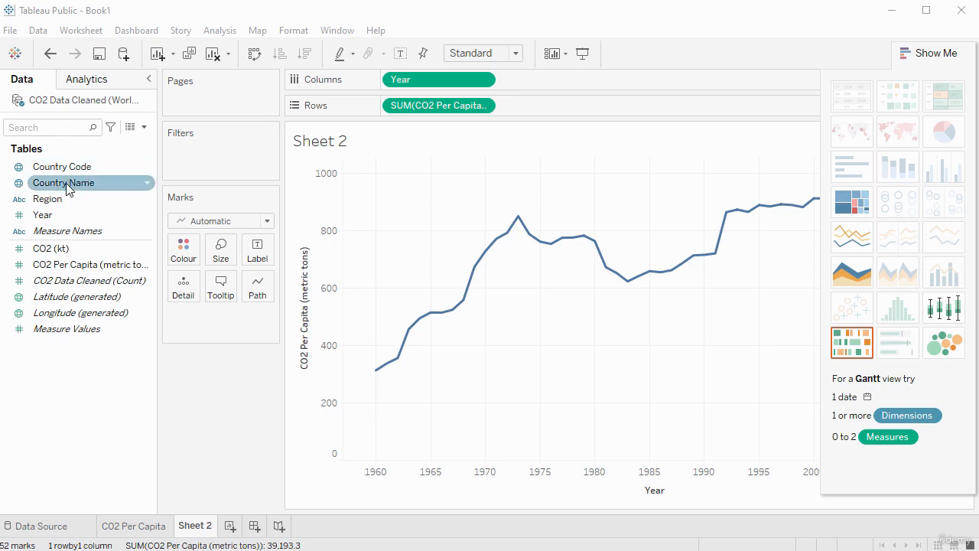
drag(68, 187, 556, 293)
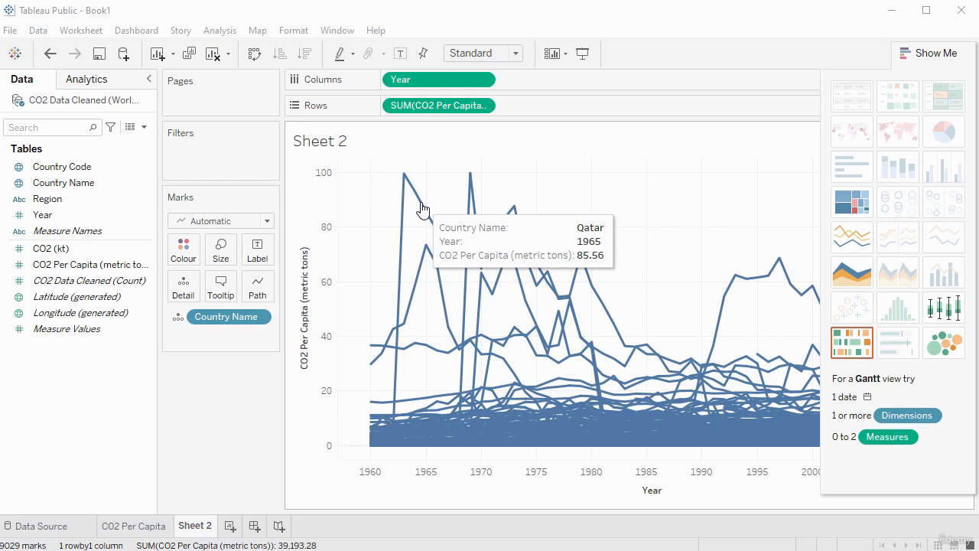
click(929, 54)
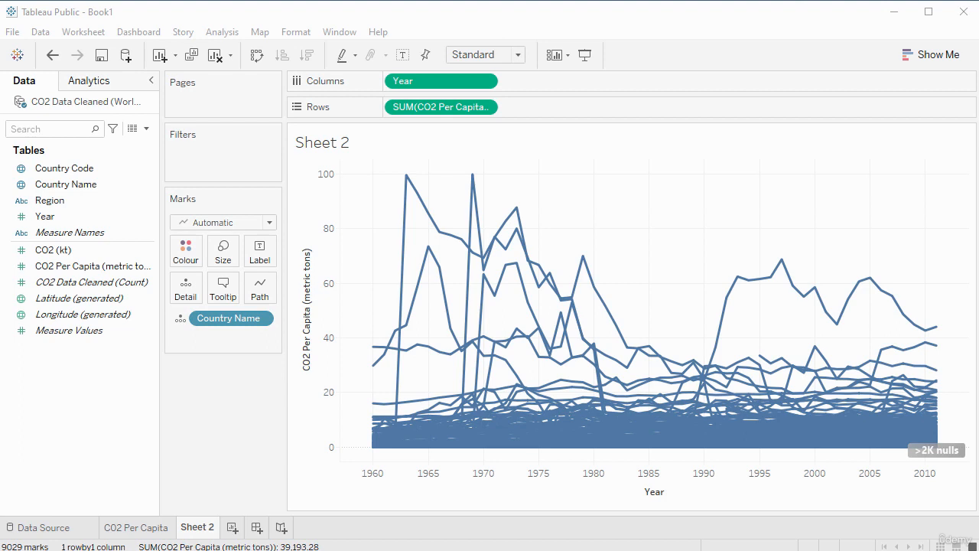
Step: Colour the chart lines by the CO2 Per Capita (metric tons) measure
click(73, 285)
click(73, 268)
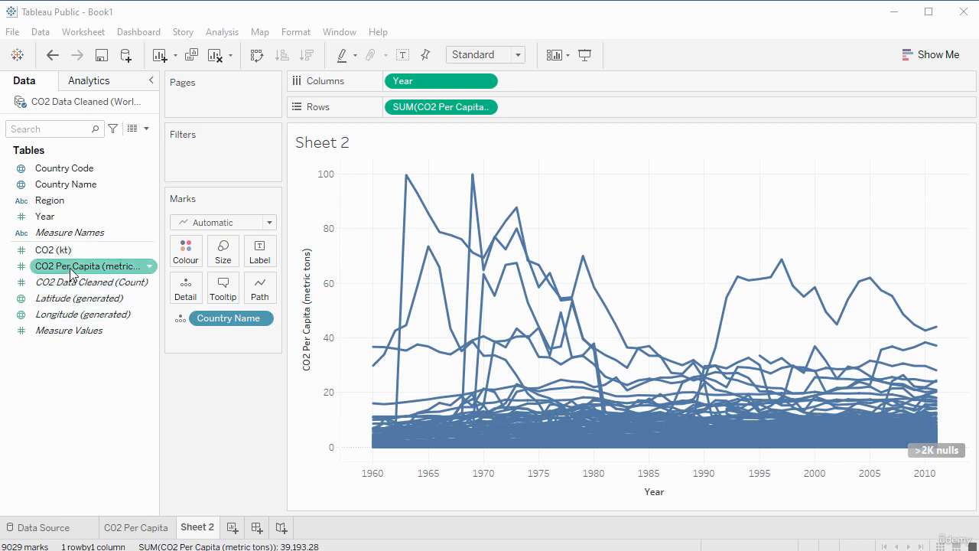
drag(73, 268, 193, 252)
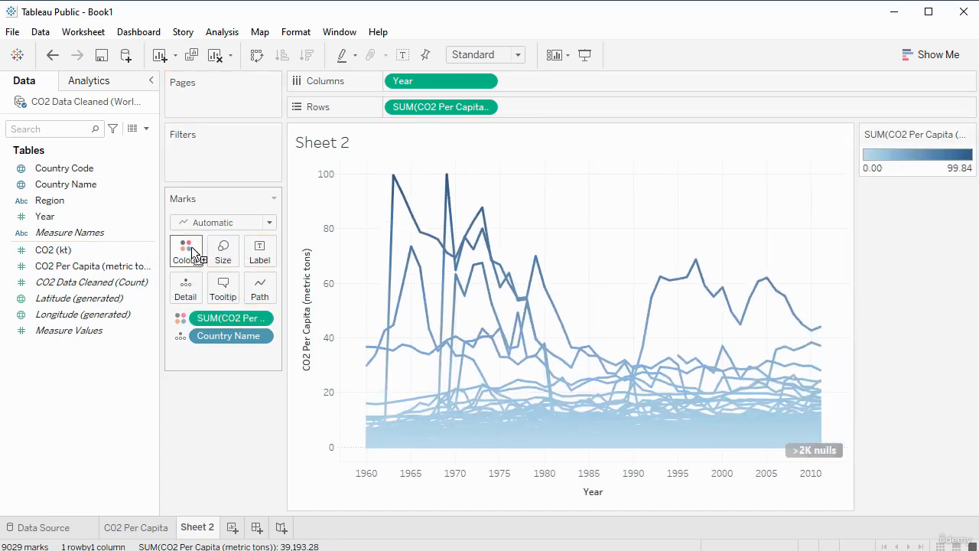
Step: Change the CO2 Per Capita colour palette to Red-Black Diverging, reversed, and apply it to the chart
click(188, 250)
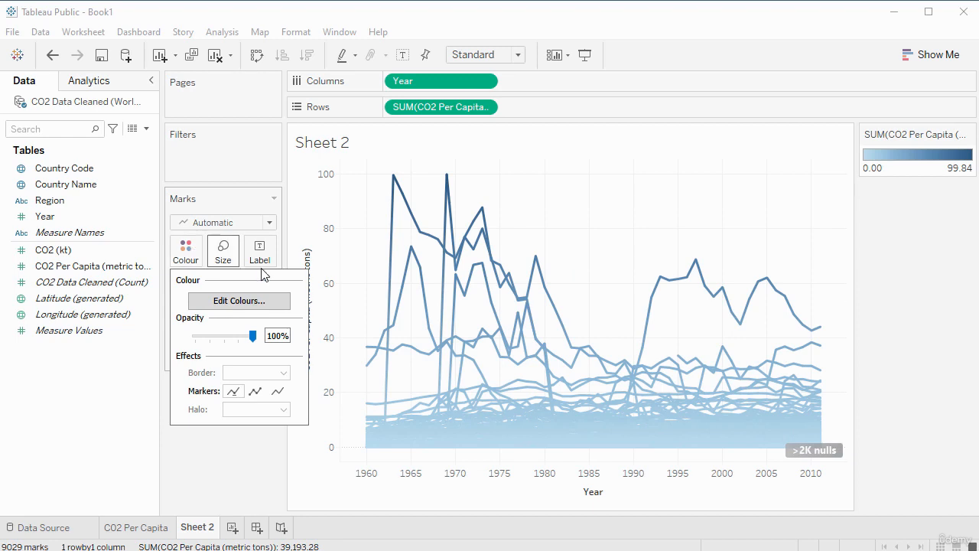
click(248, 307)
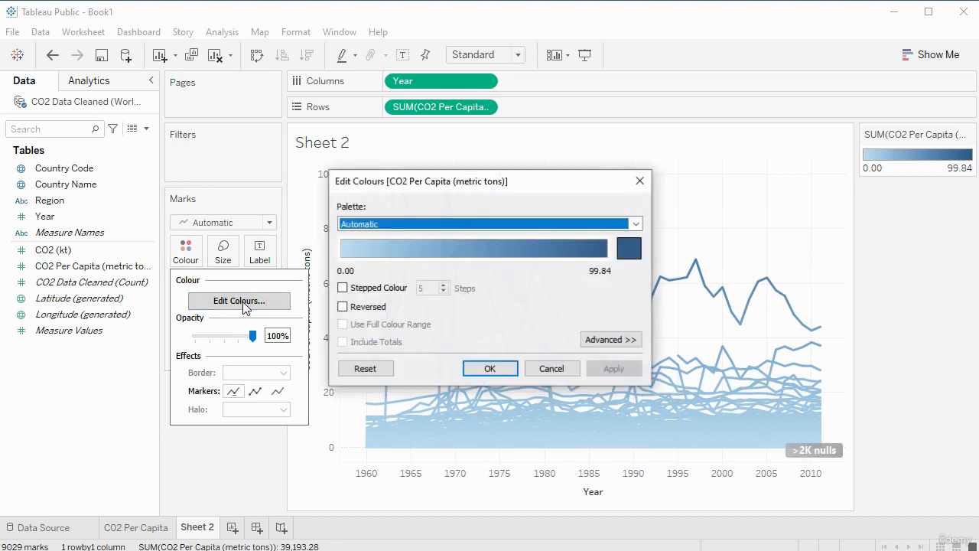
click(636, 224)
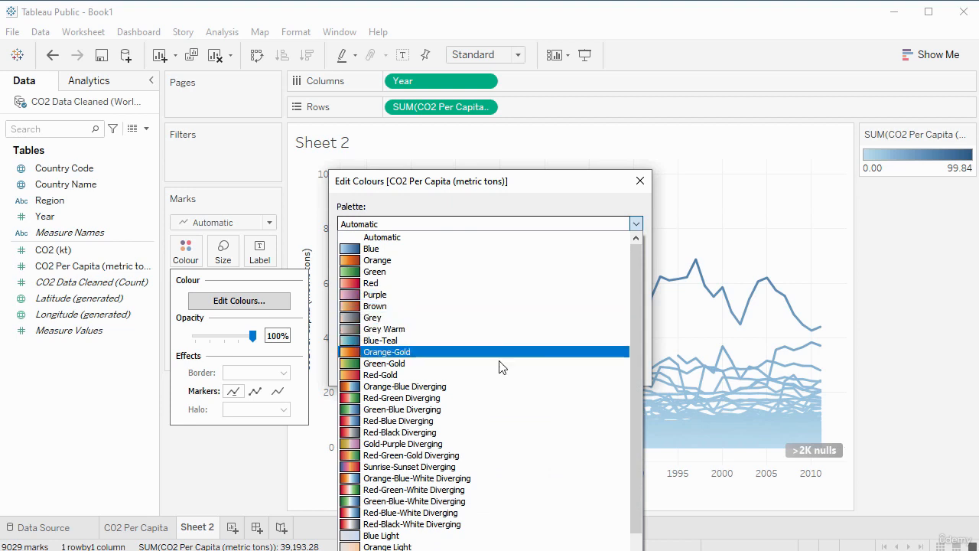
click(407, 436)
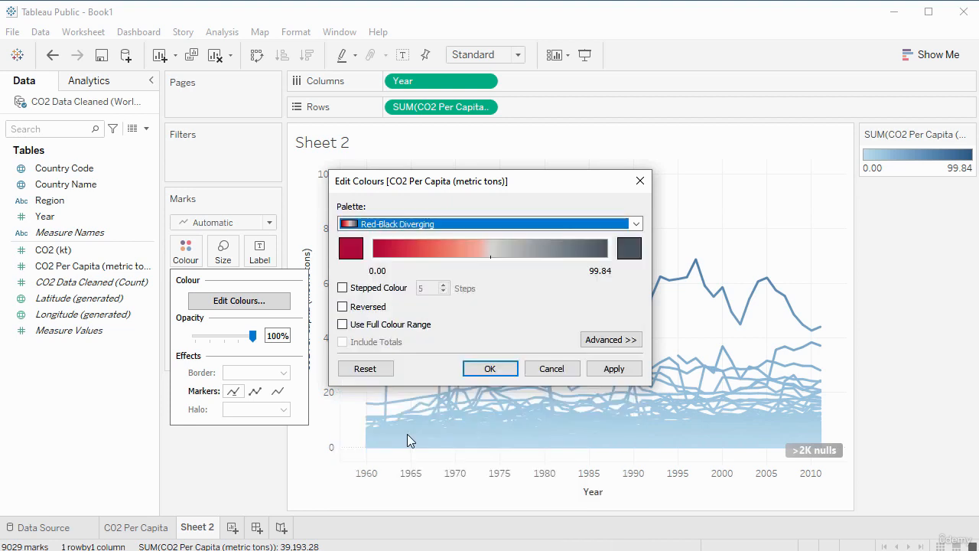
click(343, 307)
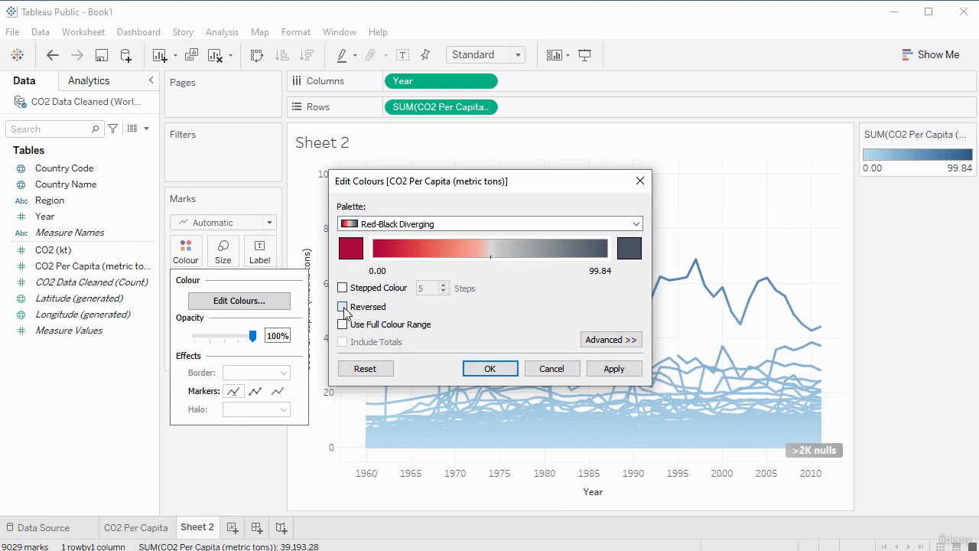
click(610, 372)
click(490, 368)
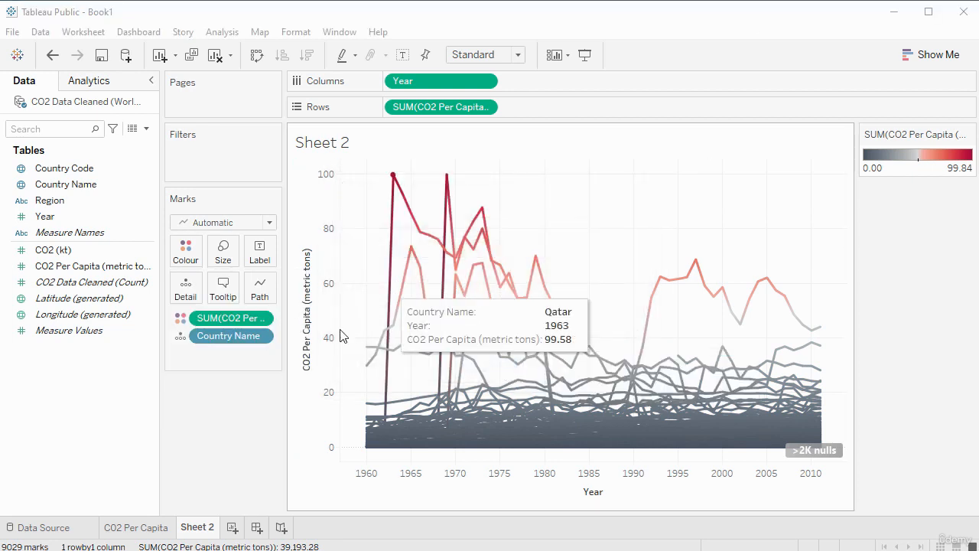
Step: Rename Sheet 2 as "CO2 Emission Chart"
right_click(197, 530)
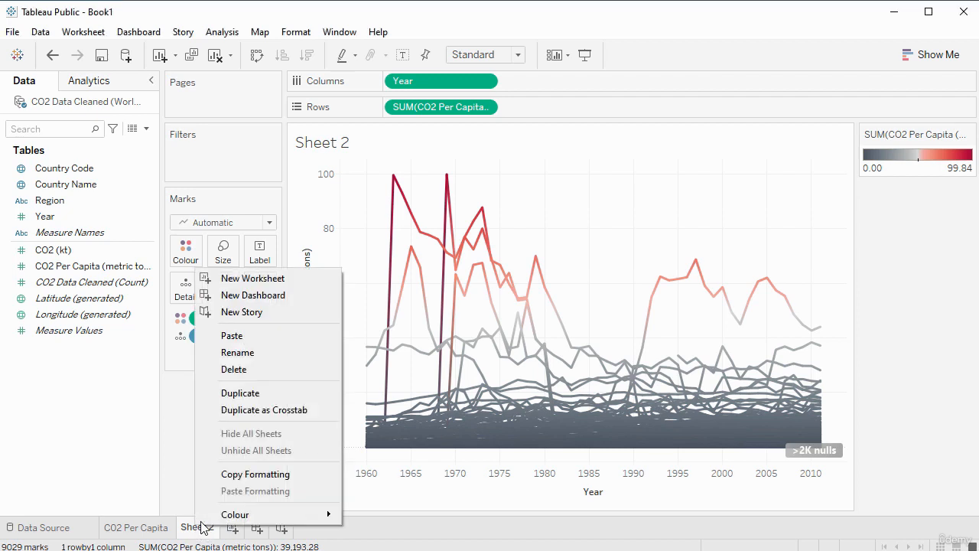
click(252, 353)
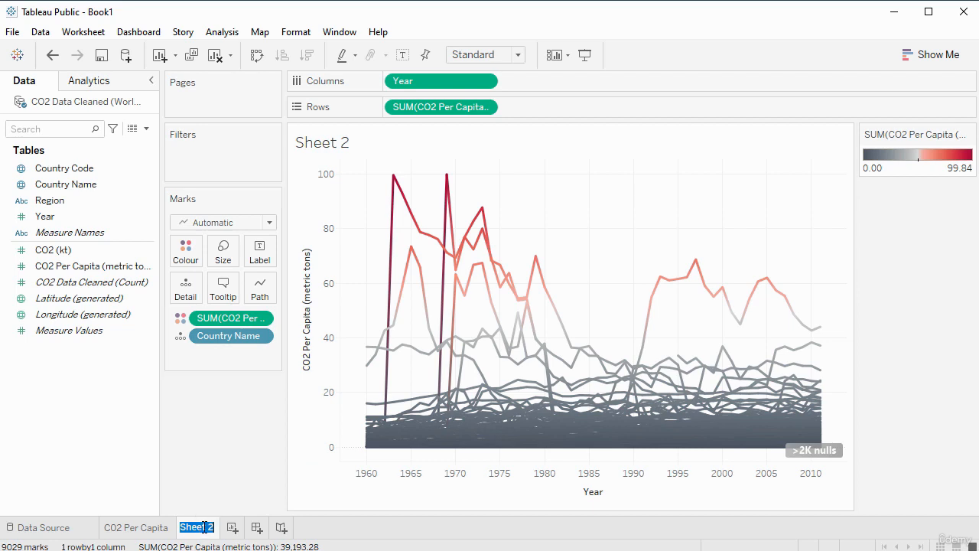
text(CO2 Emission Chart)
key(Return)
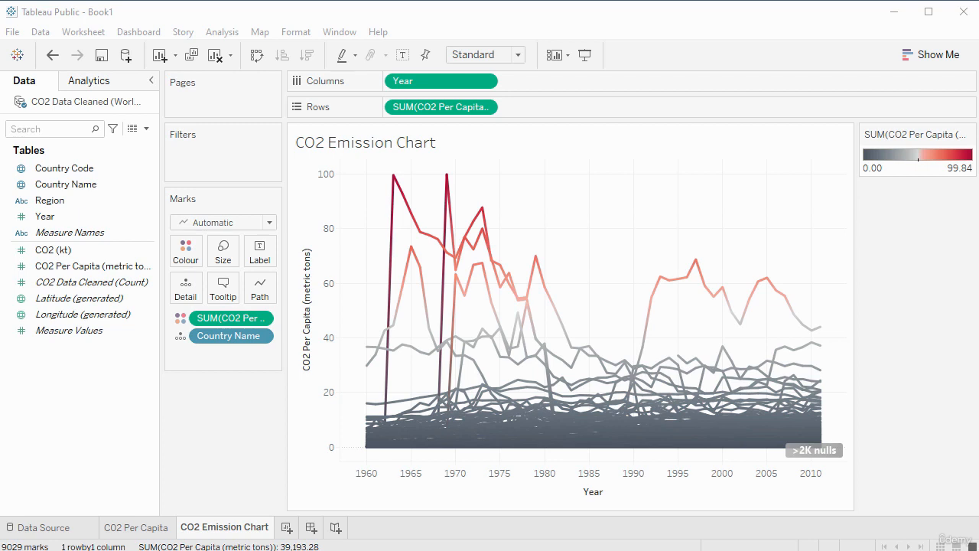
Step: Create a new dashboard with the CO2 Per Capita map and place the CO2 Emission Chart beneath it
click(312, 532)
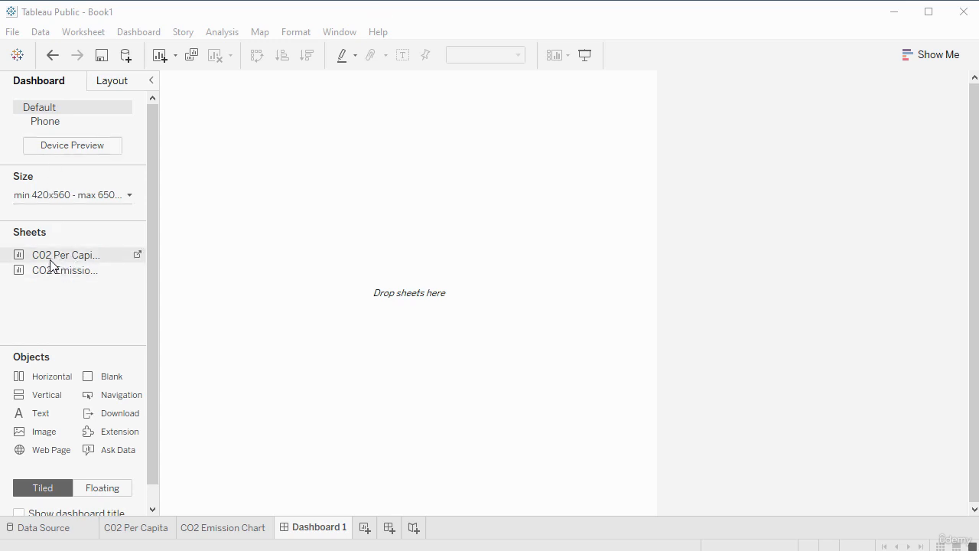
drag(51, 261, 454, 286)
drag(399, 257, 398, 258)
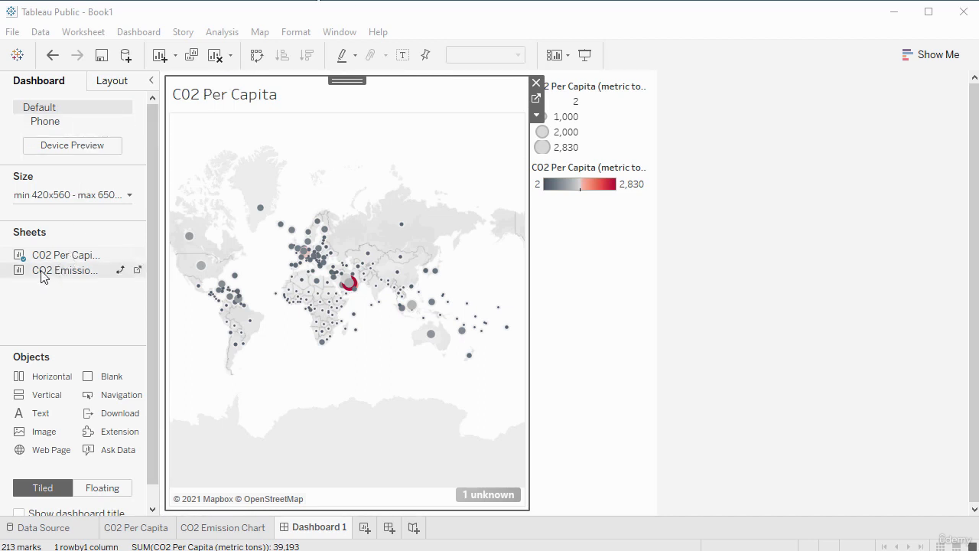
mouse_move(41, 273)
mouse_down()
mouse_move(280, 339)
mouse_move(340, 379)
mouse_move(317, 376)
mouse_up()
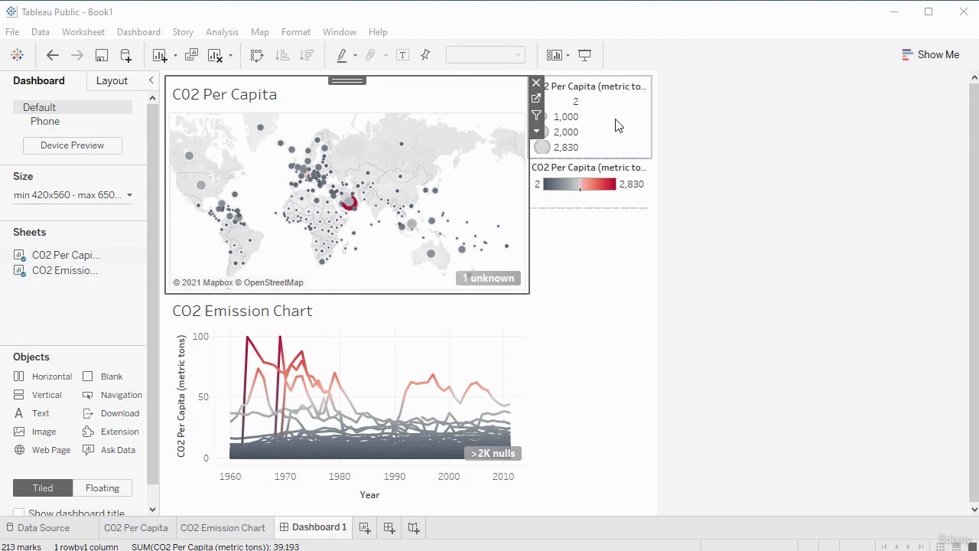
Step: Remove the CO2 Per Capita size legend and colour legend from the dashboard
click(618, 124)
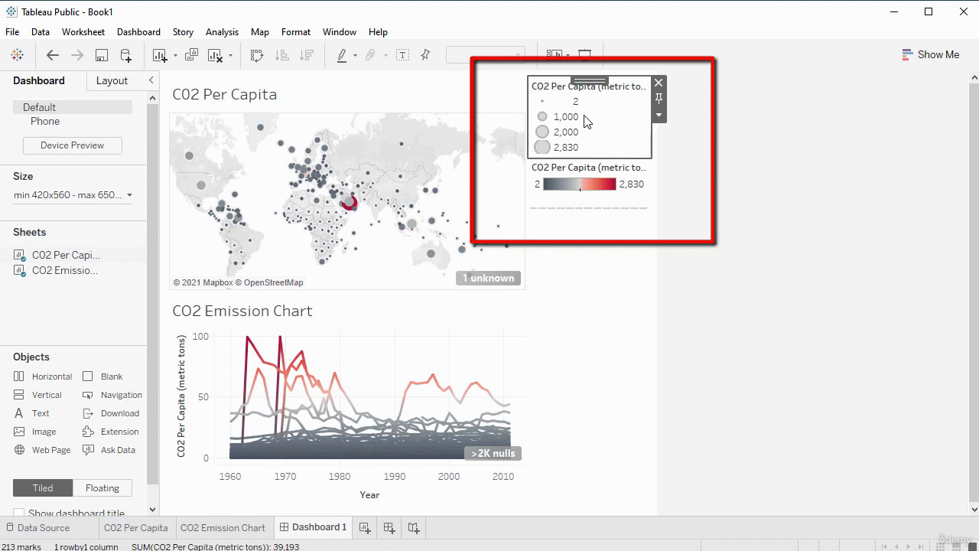
click(657, 82)
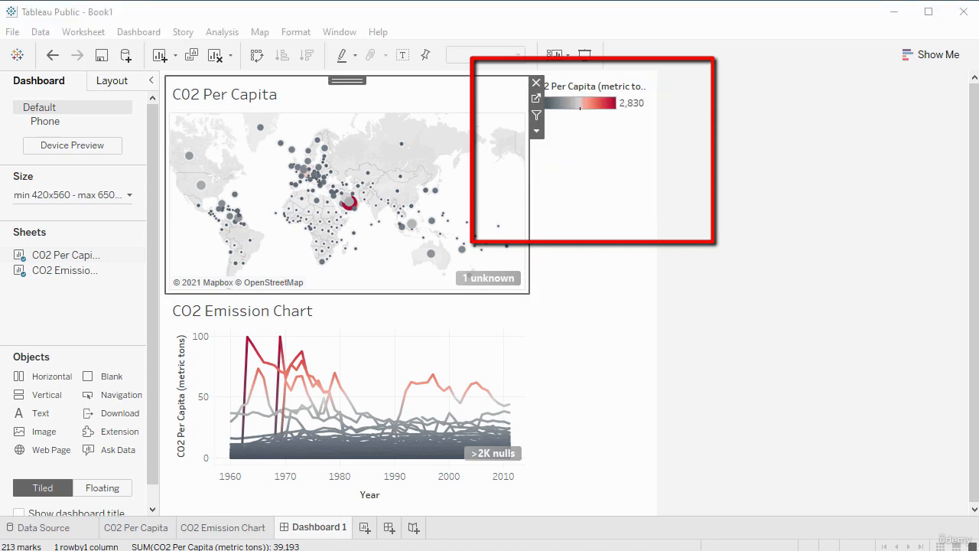
click(578, 98)
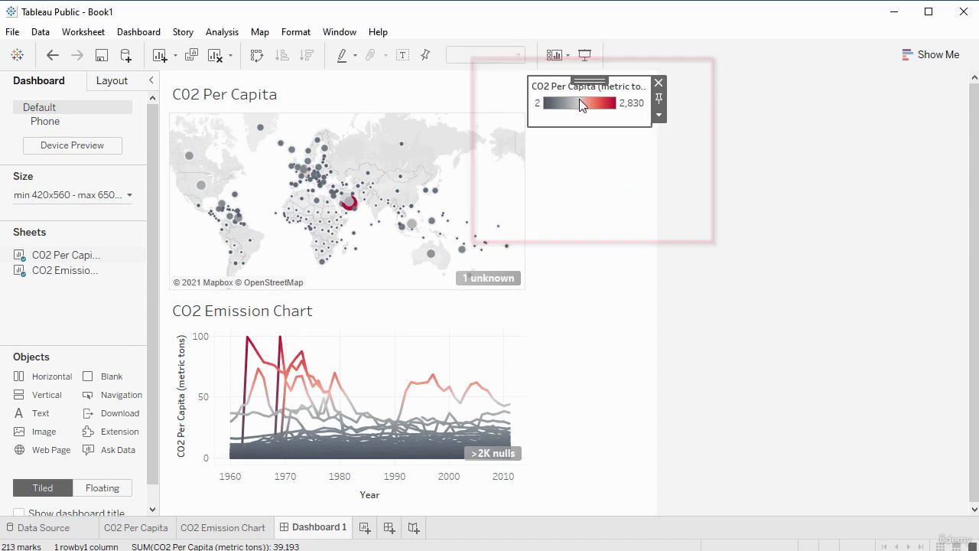
click(659, 84)
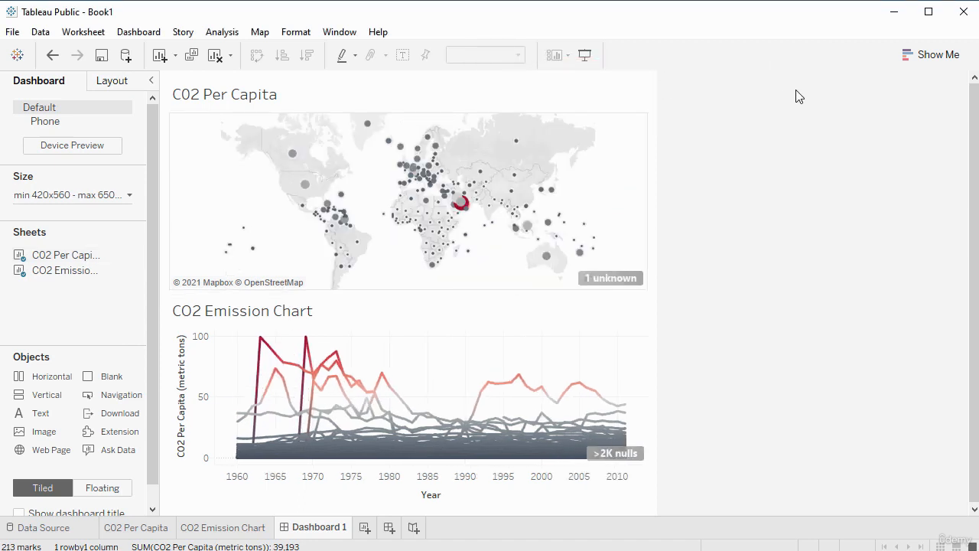
Step: Use the CO2 Per Capita map as a filter for the dashboard and test it by selecting and deselecting Qatar
click(400, 146)
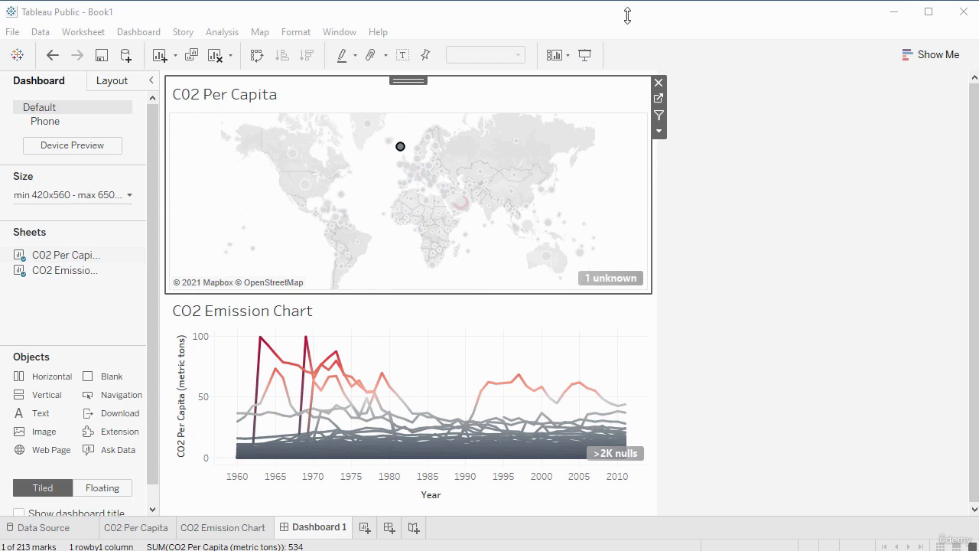
click(481, 135)
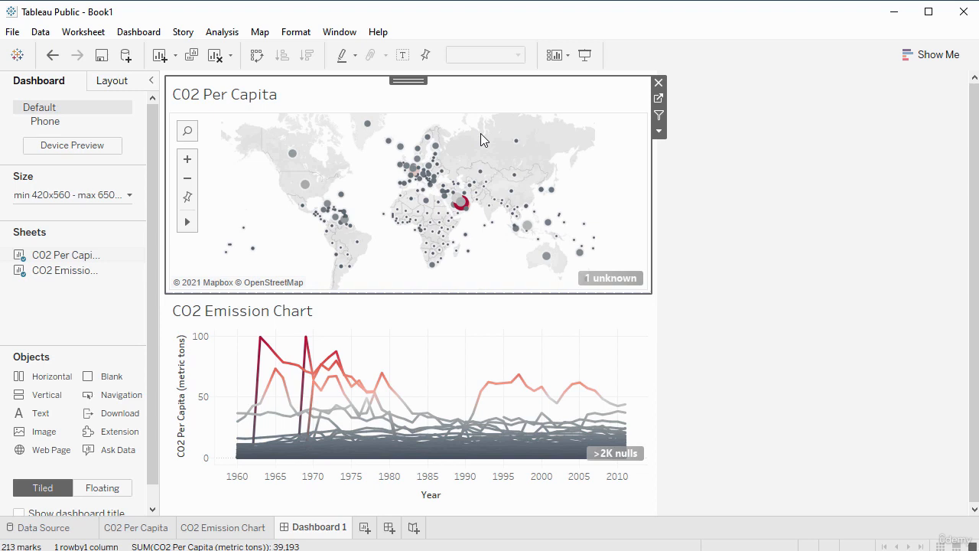
click(658, 115)
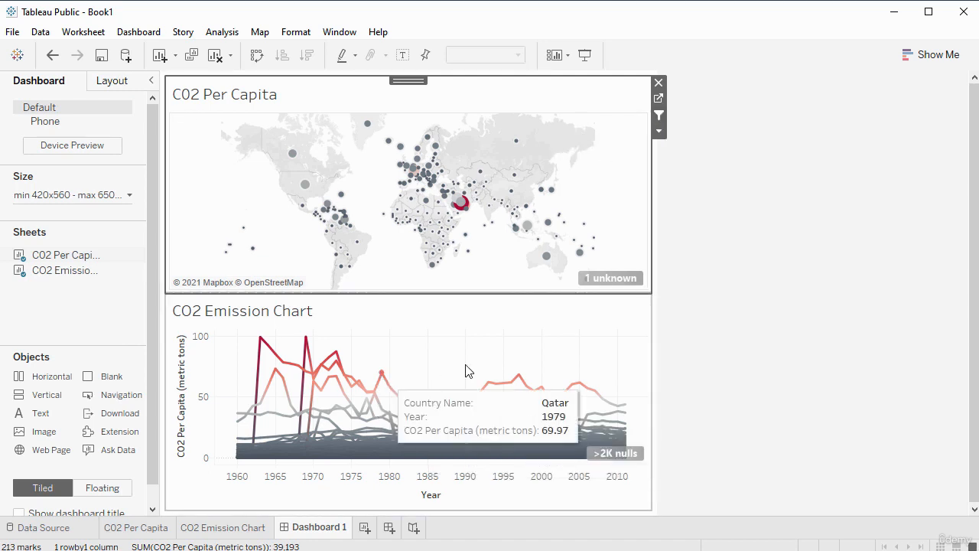
click(461, 204)
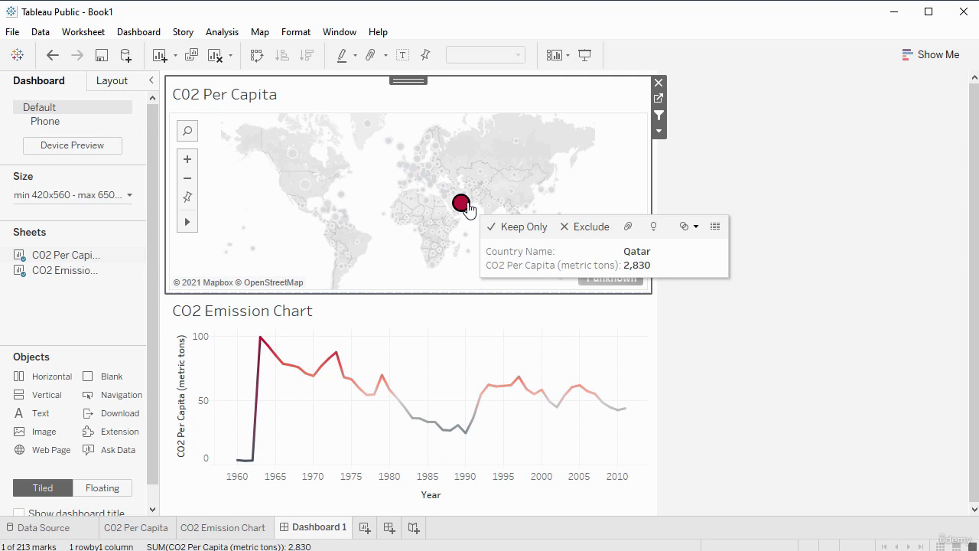
click(462, 205)
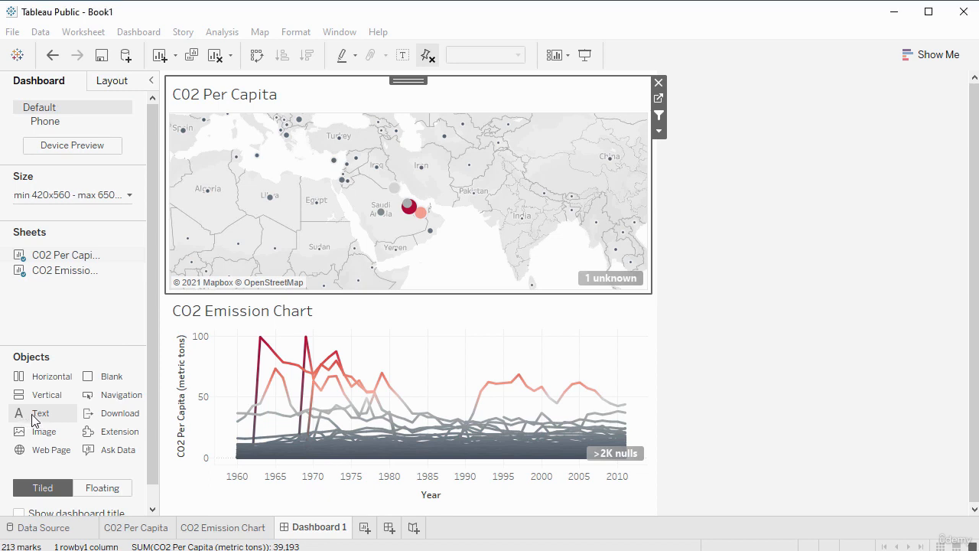
Step: Add a dashboard text object with the bold 20-point heading "Which Country has the highest C02 emmision per capita ?" and "Are the rates increasing ?" below
mouse_move(62, 415)
mouse_down()
mouse_move(323, 267)
mouse_move(378, 192)
mouse_up()
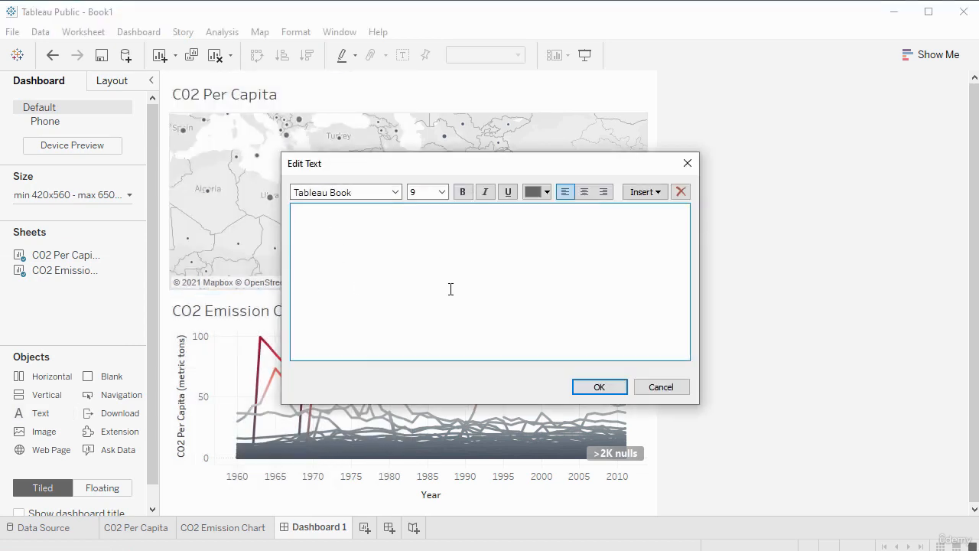
text(Which Country has the highest C02 emmision per capita ? Are the rates increasing ?)
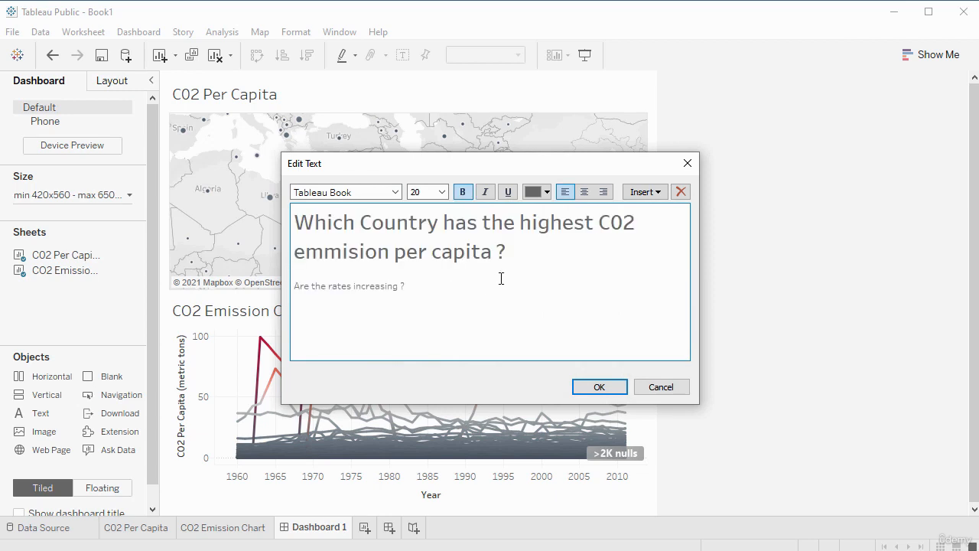
drag(505, 252, 298, 224)
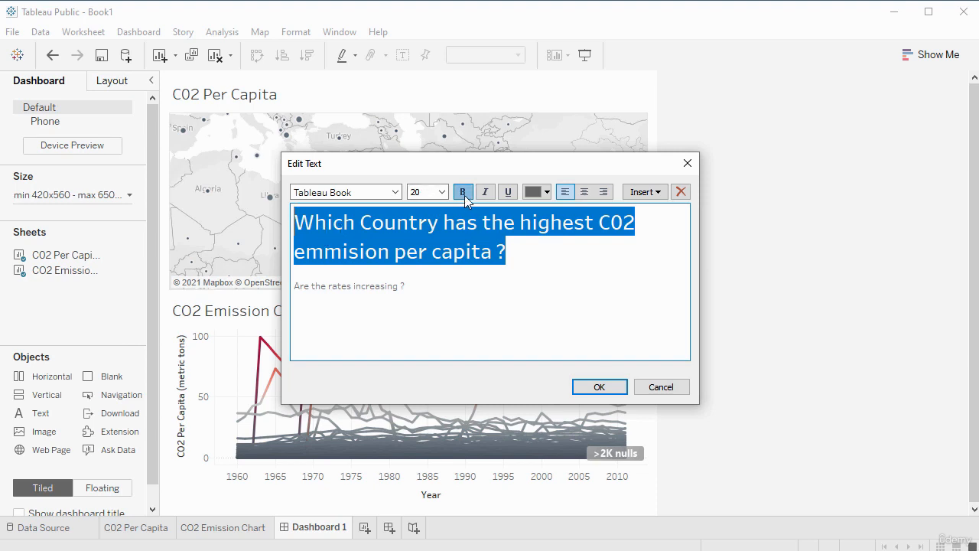
click(548, 289)
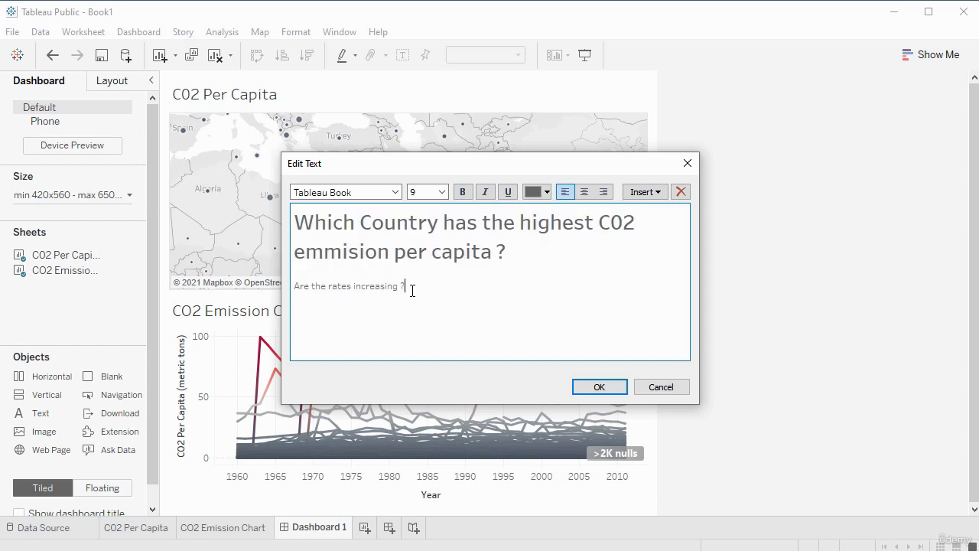
drag(422, 291, 289, 286)
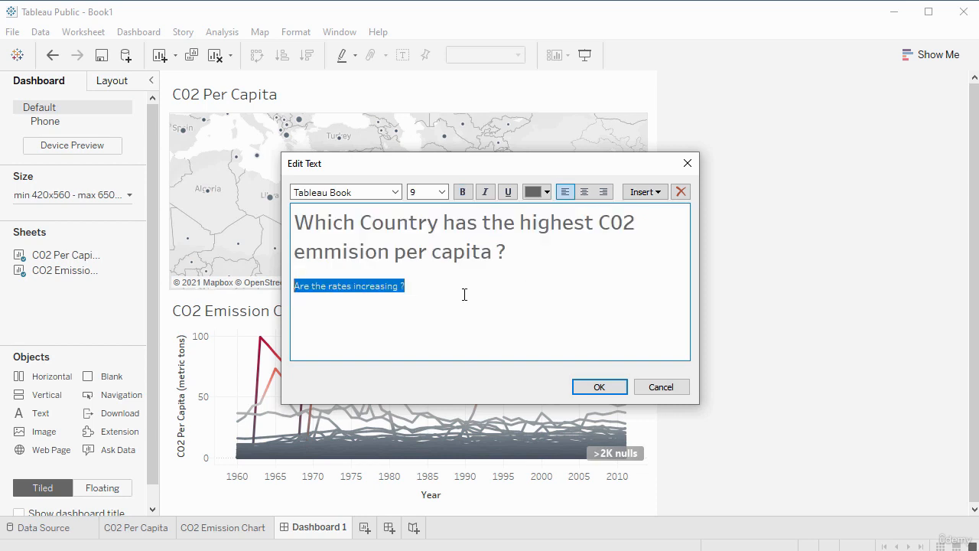
click(561, 291)
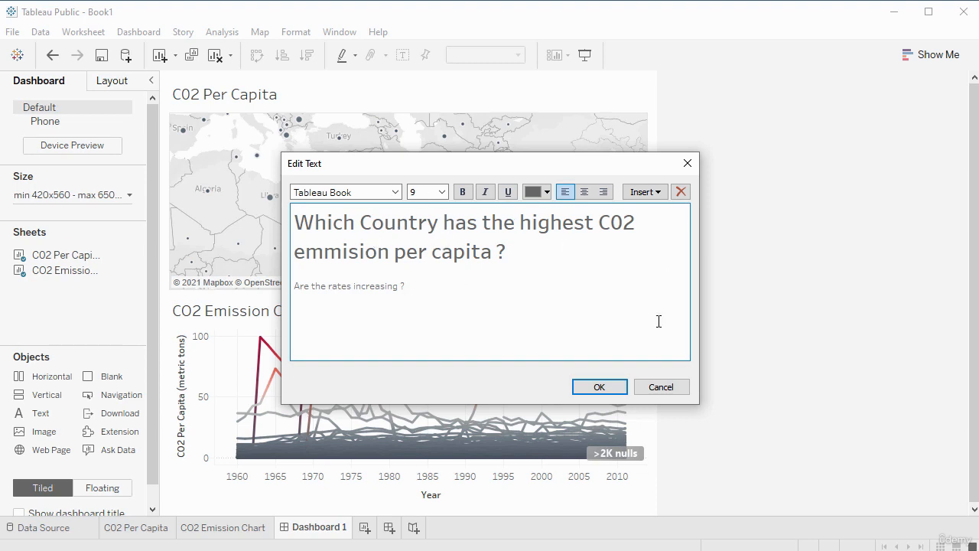
click(604, 391)
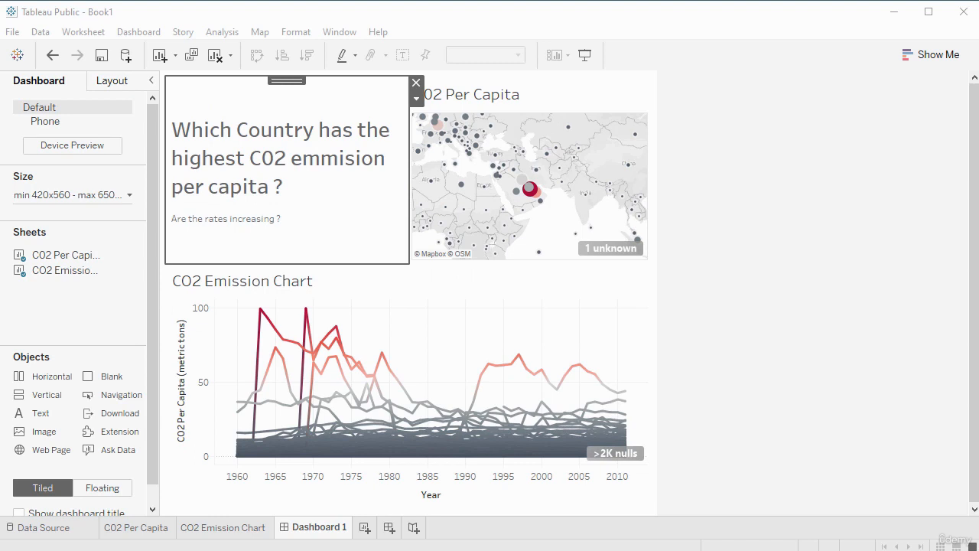
Step: Reduce the height of the question text object so it takes up less of the dashboard
click(312, 220)
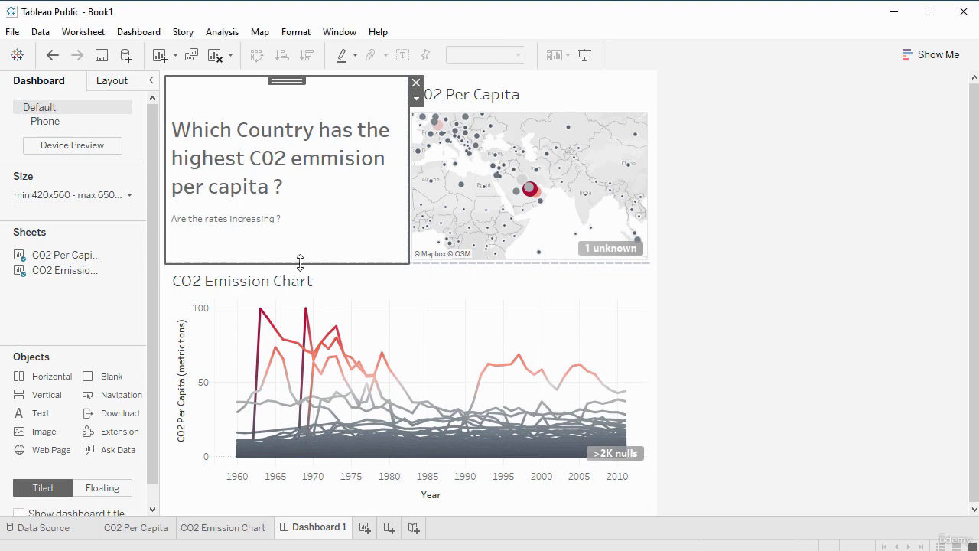
drag(300, 263, 299, 153)
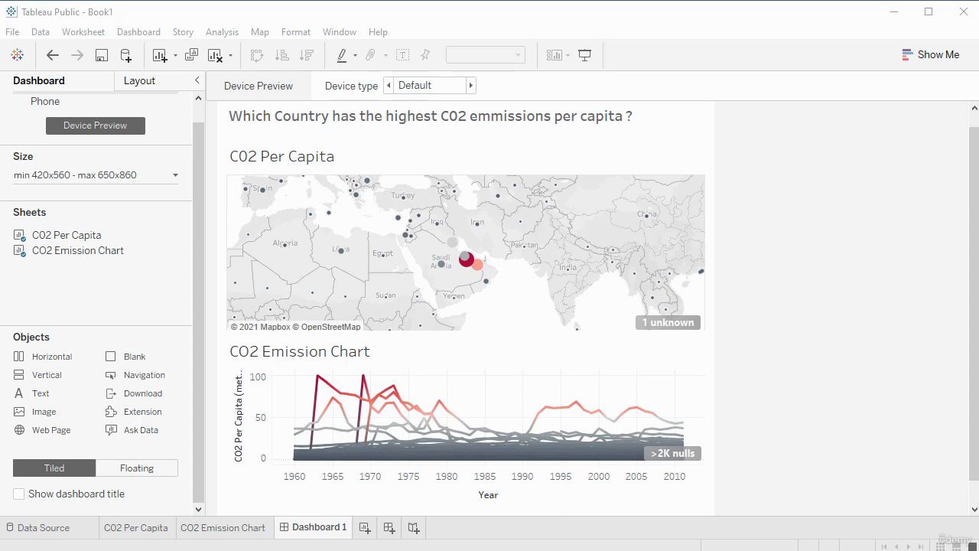
Step: Sign in and publish the workbook to Tableau Public under the title "C02 emmision Changges Over Time"
click(12, 32)
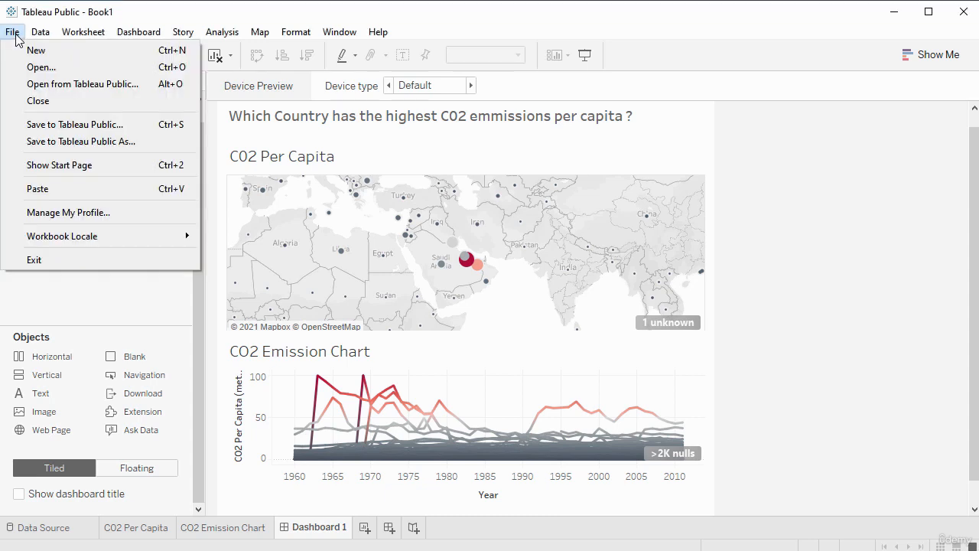
click(60, 143)
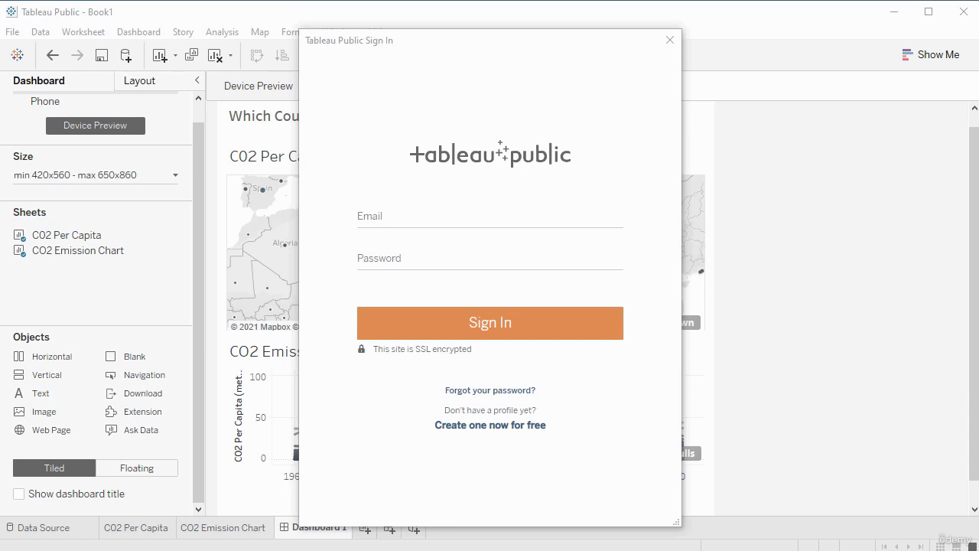
click(437, 215)
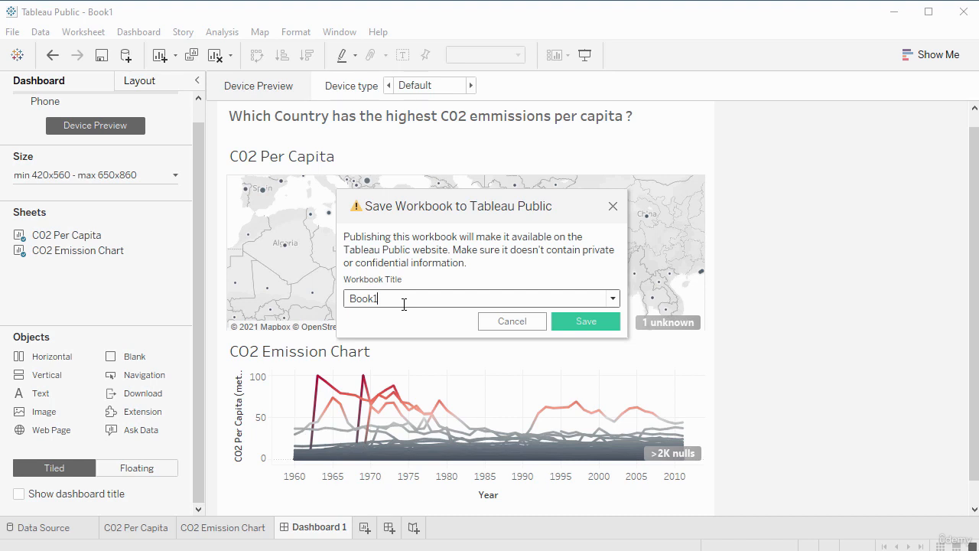
key(ctrl+a)
text(CO2 emmision Changges Over Time)
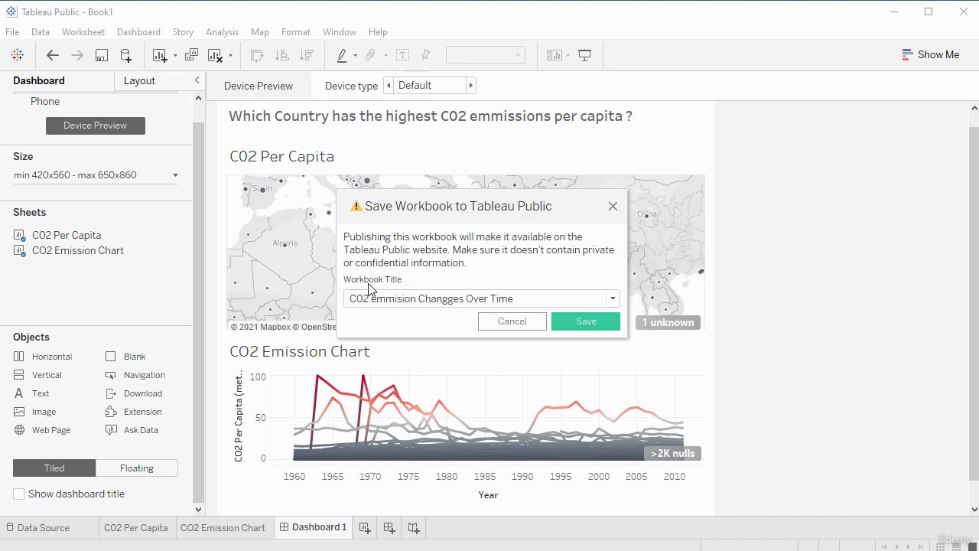
click(588, 323)
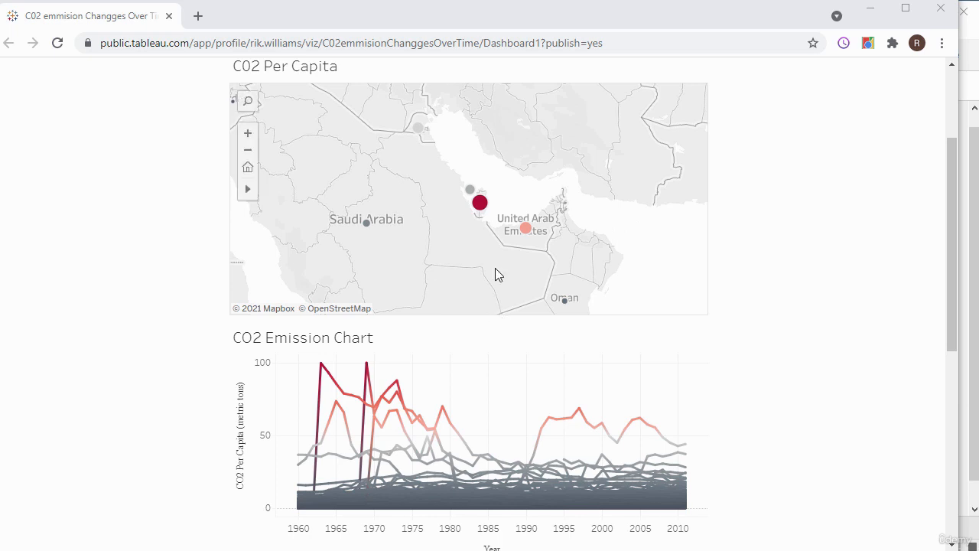
Step: Test the map filter in the published dashboard by selecting and deselecting Qatar
mouse_move(481, 211)
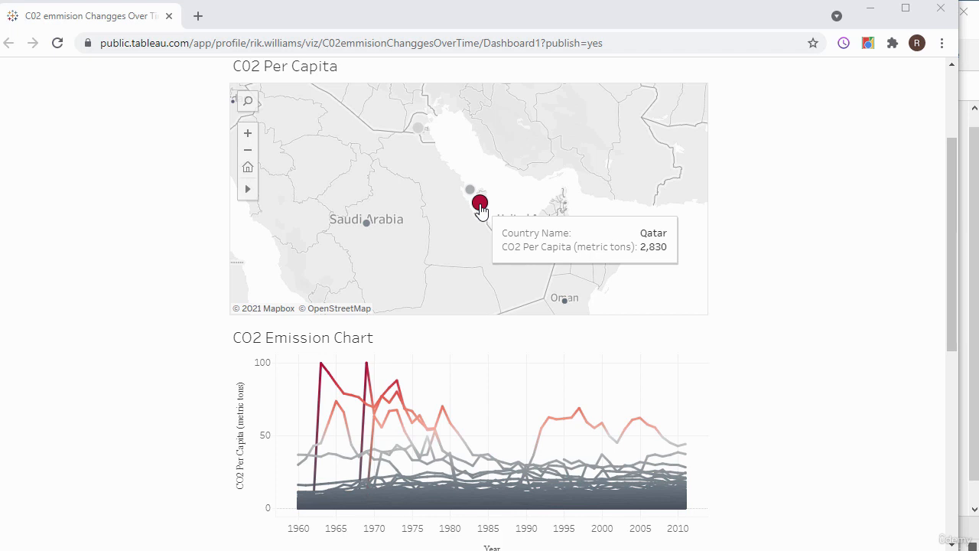
click(481, 212)
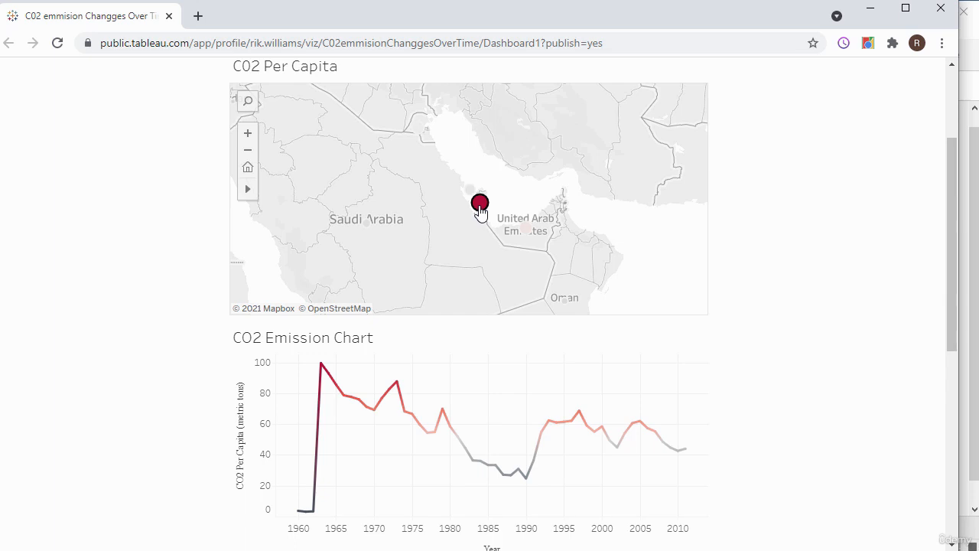
mouse_move(479, 211)
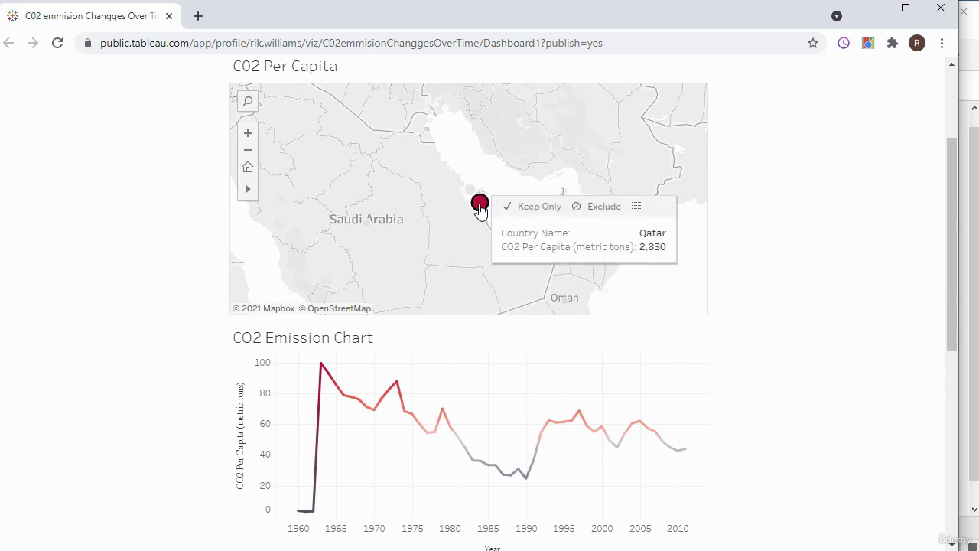
click(479, 211)
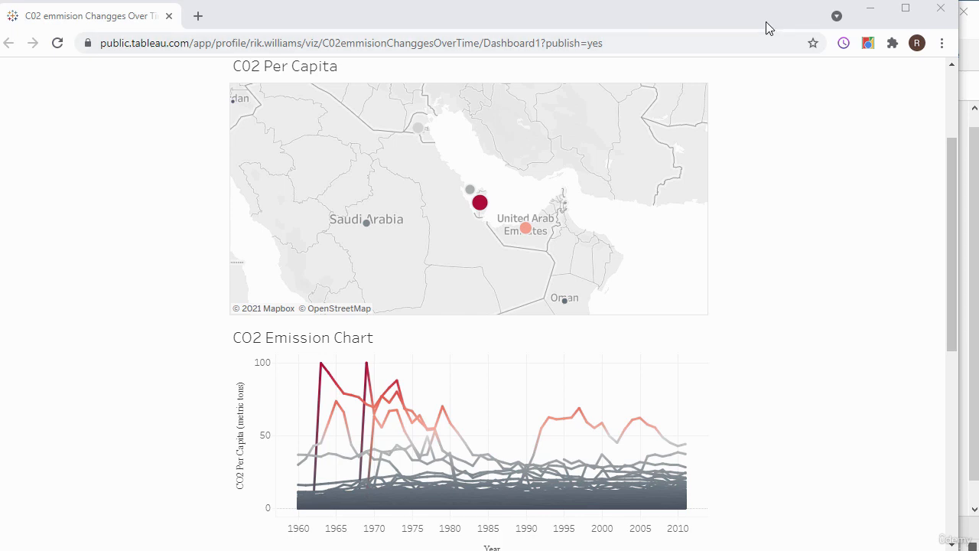
Step: Open the published dashboard's sharing options to view the embed code, link and social media choices for the current view
scroll(489, 306, down, 3)
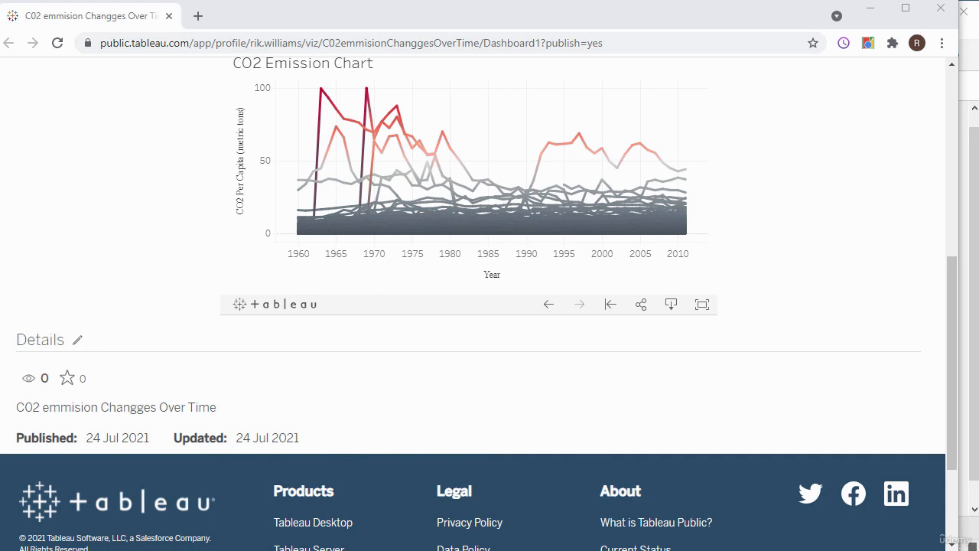
click(641, 306)
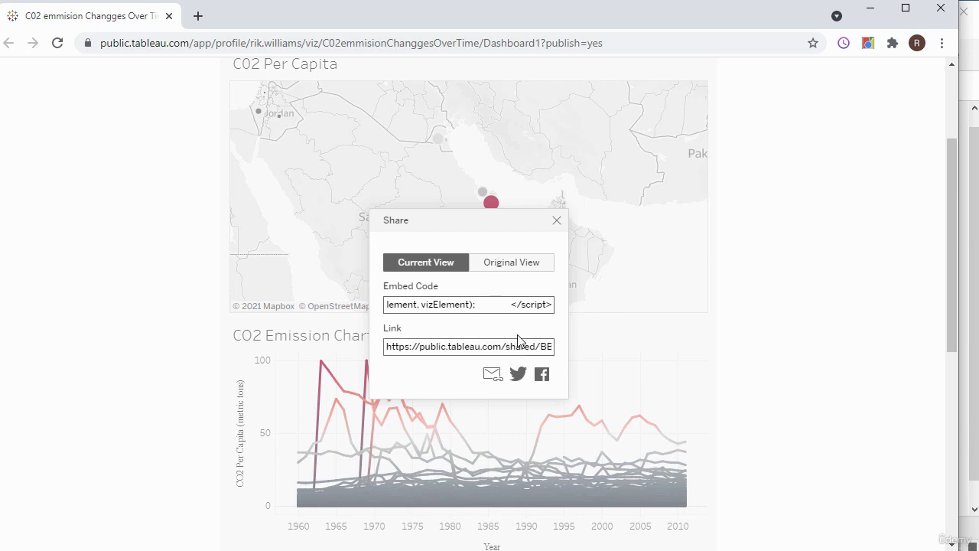
click(541, 373)
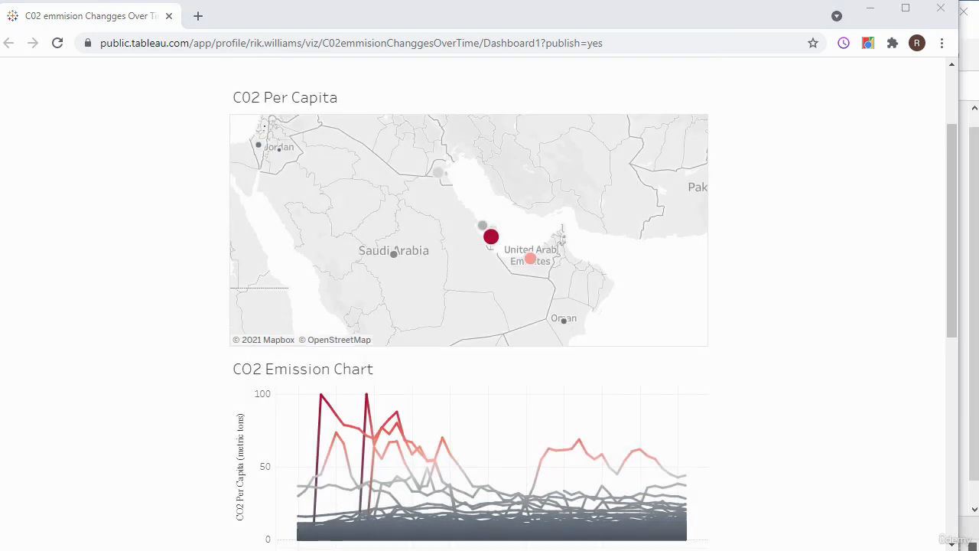